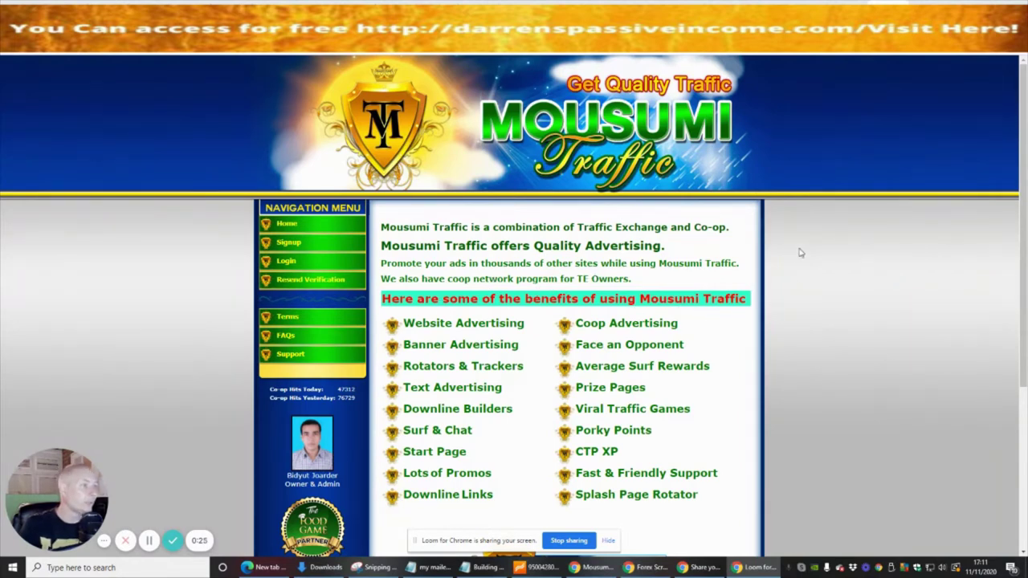
# Step: Scroll through the Mousumi Traffic home page's introduction and advertising benefits, then back up
pyautogui.scroll(-2, 799, 249)
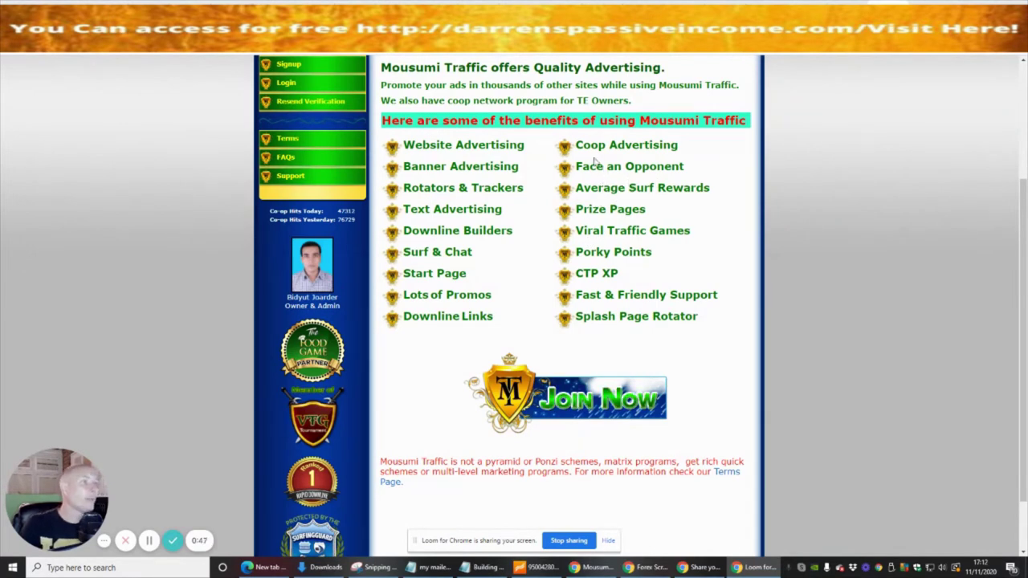
pyautogui.scroll(-1, 691, 185)
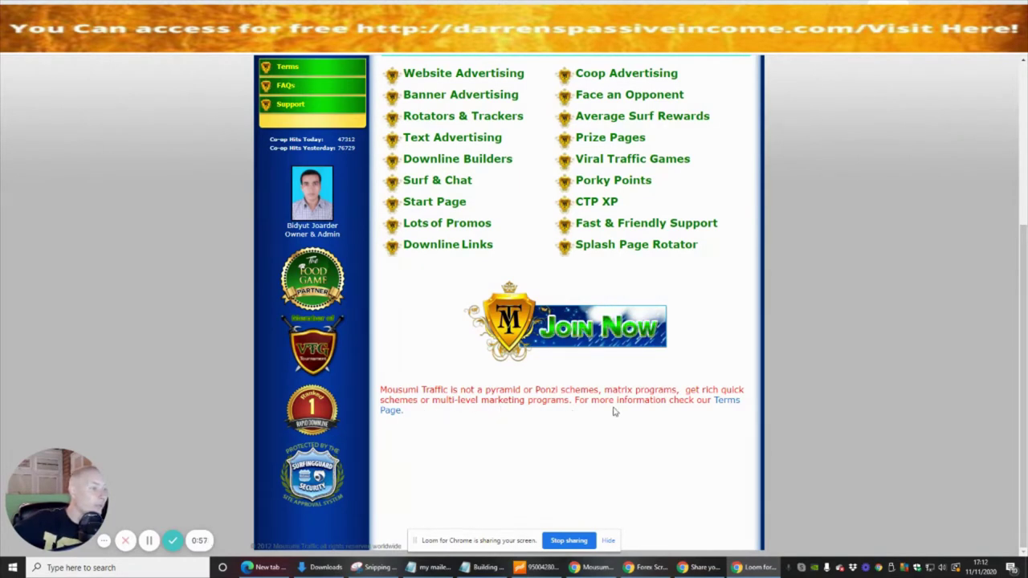
pyautogui.scroll(1, 663, 444)
pyautogui.scroll(2, 660, 451)
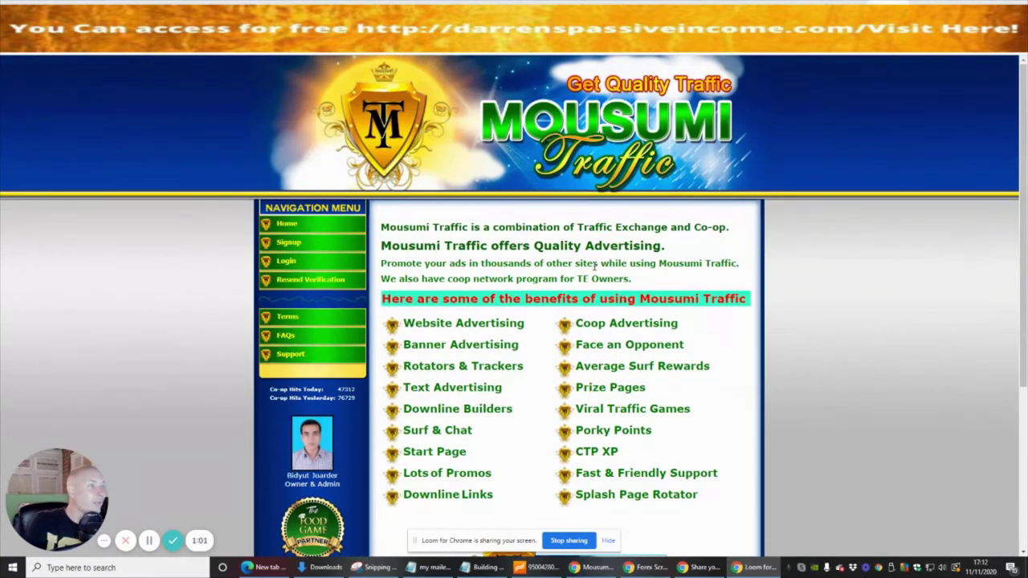
# Step: Open the sign-up form and autofill the saved name, email and username
pyautogui.click(288, 244)
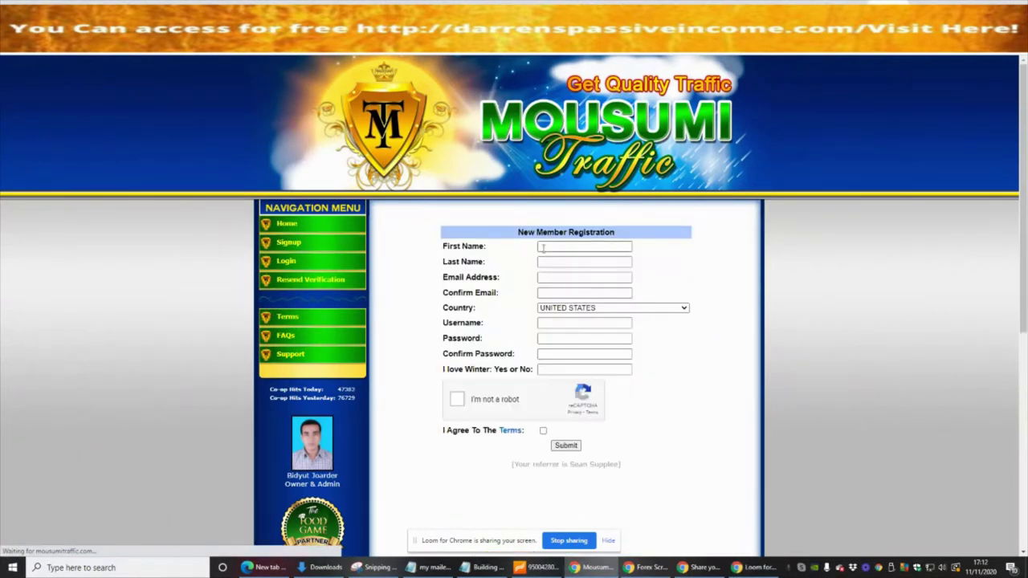
pyautogui.click(562, 246)
pyautogui.click(557, 300)
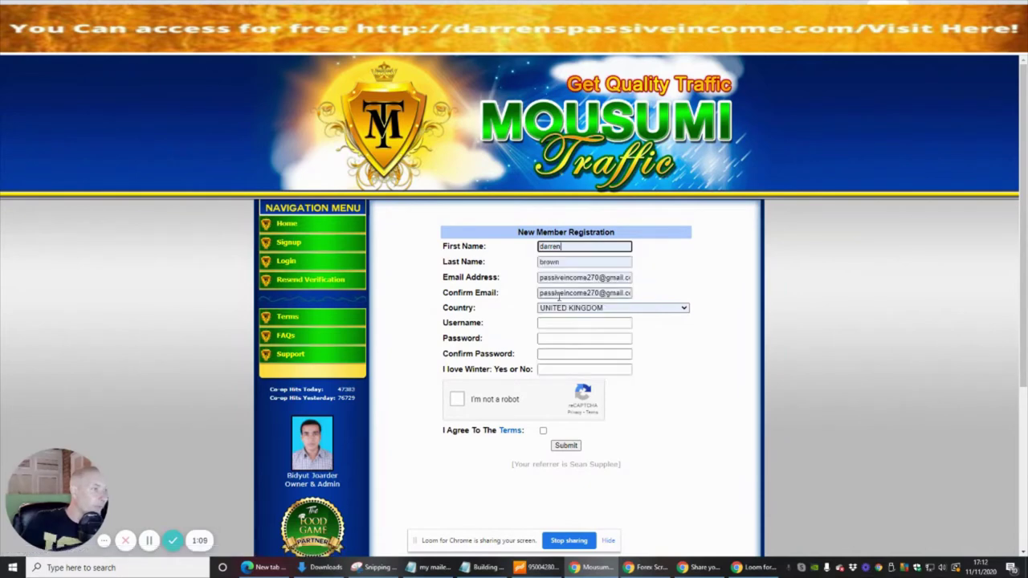
pyautogui.click(562, 323)
pyautogui.click(562, 347)
# Step: Enter and confirm the password, answer 'y' to the winter question, tick reCAPTCHA and accept the terms
pyautogui.click(611, 338)
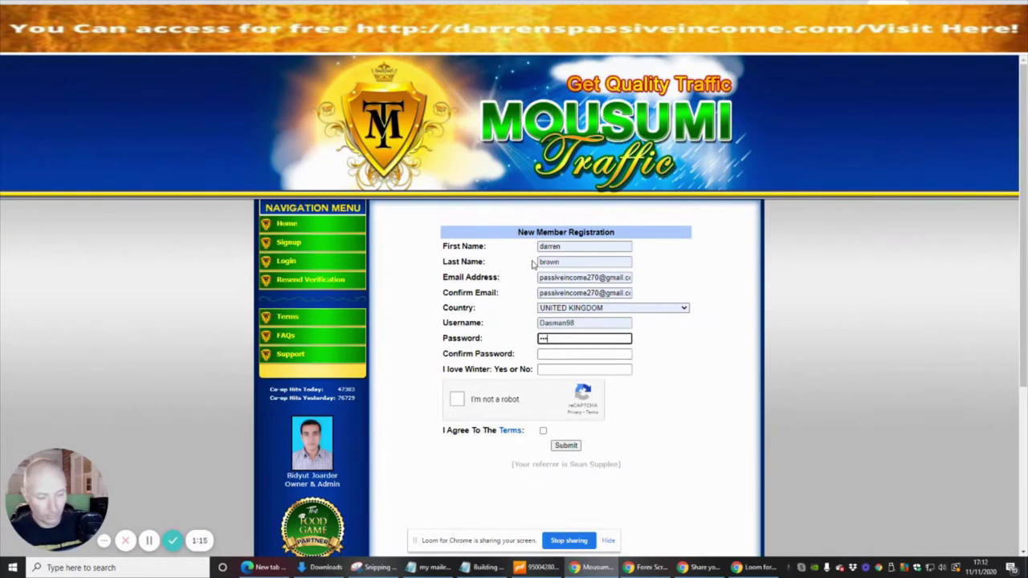
pyautogui.write('•••••')
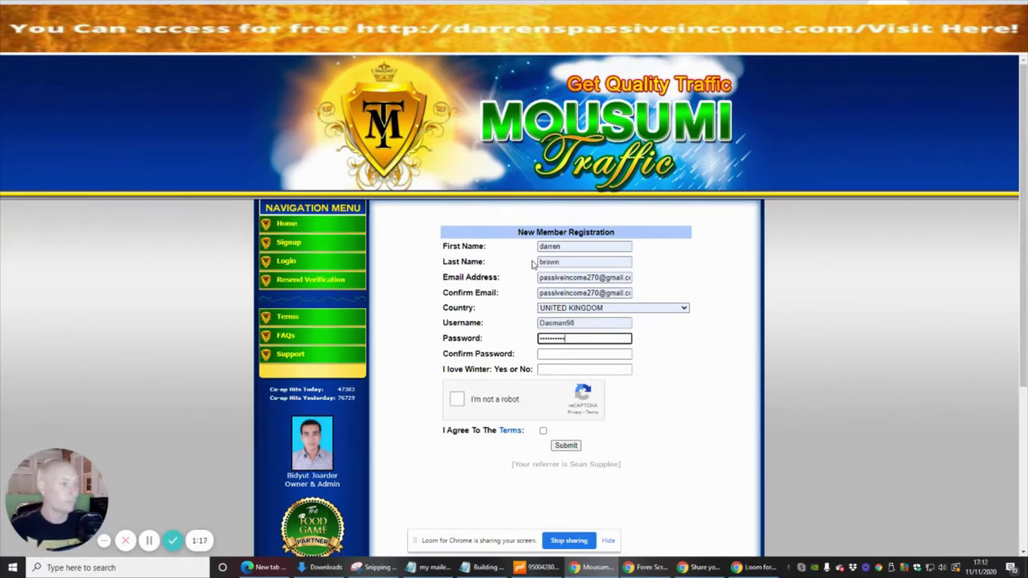
pyautogui.click(543, 353)
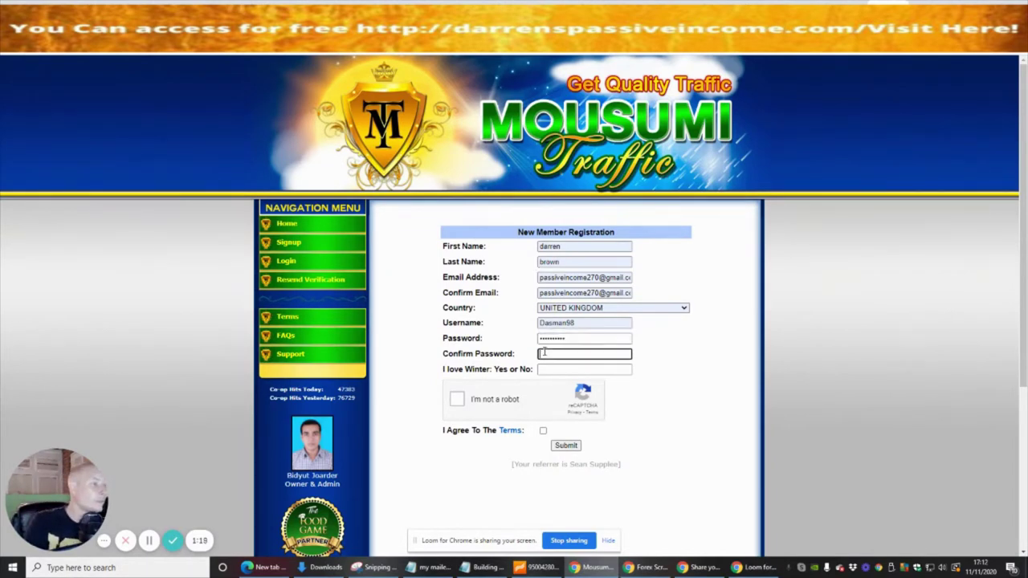
pyautogui.write('••••••••••')
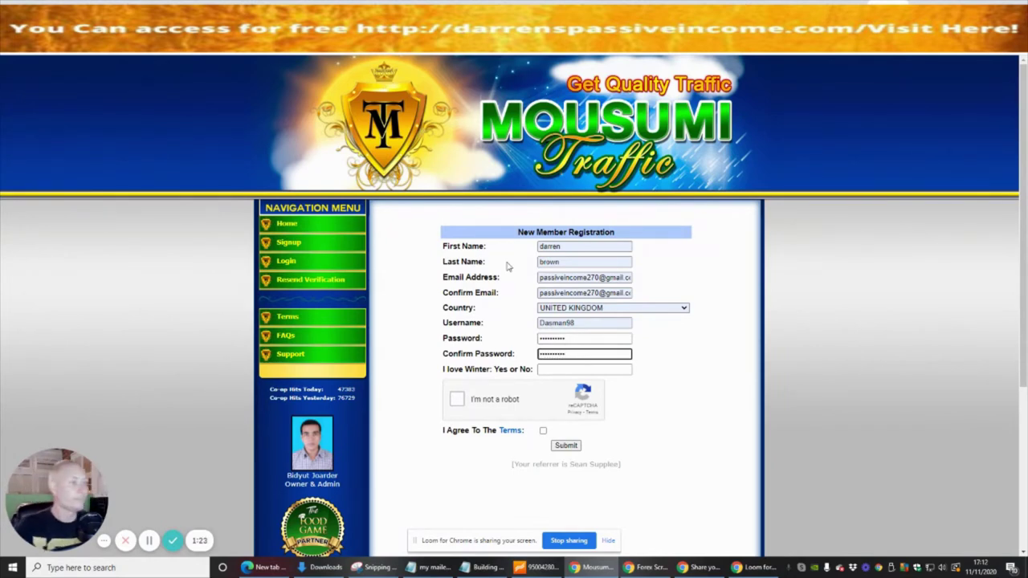
pyautogui.click(555, 369)
pyautogui.write('yes')
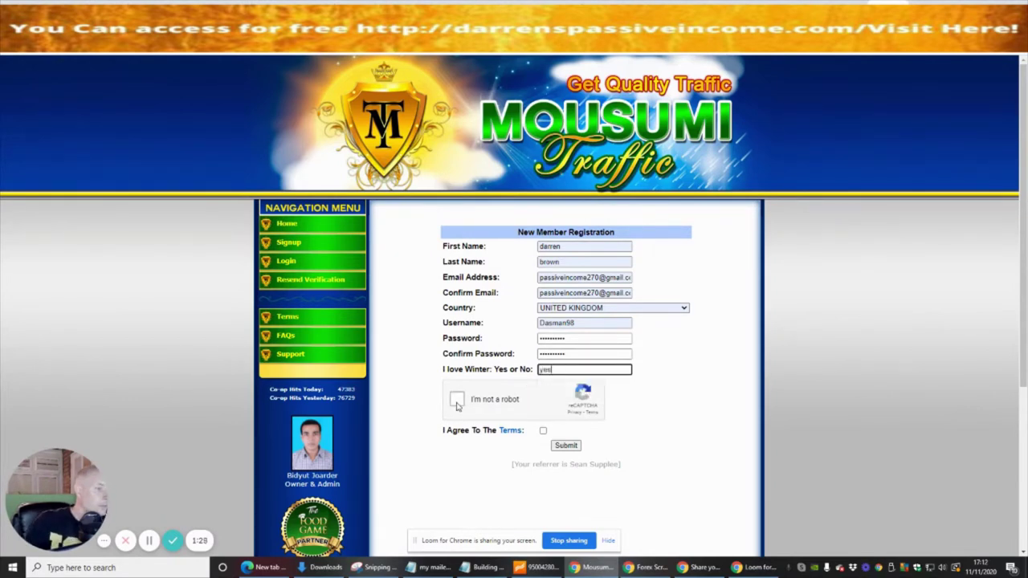
pyautogui.click(456, 402)
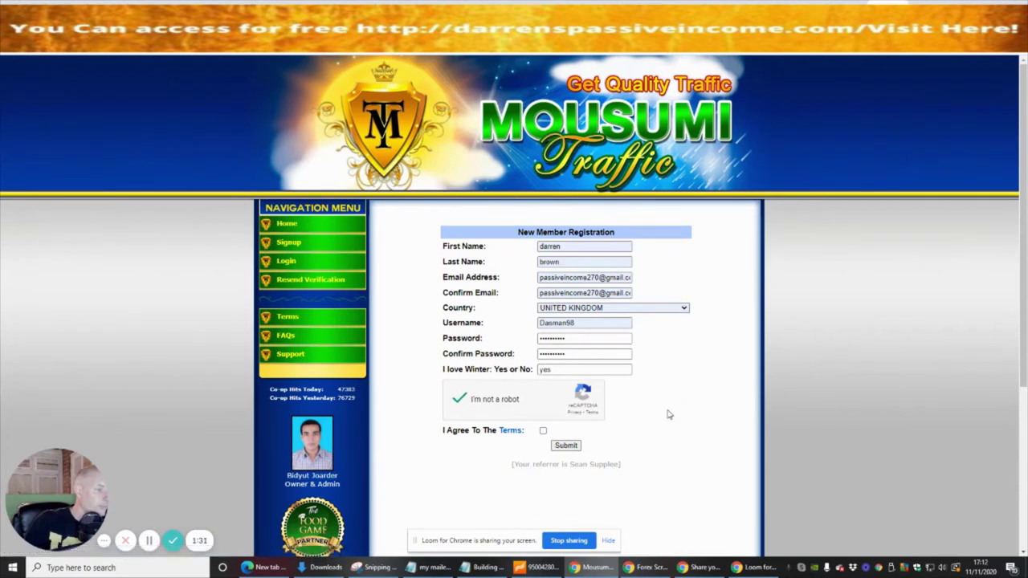
pyautogui.click(543, 432)
# Step: Submit the registration, save the new login in Chrome, and go to the Gmail inbox
pyautogui.click(565, 445)
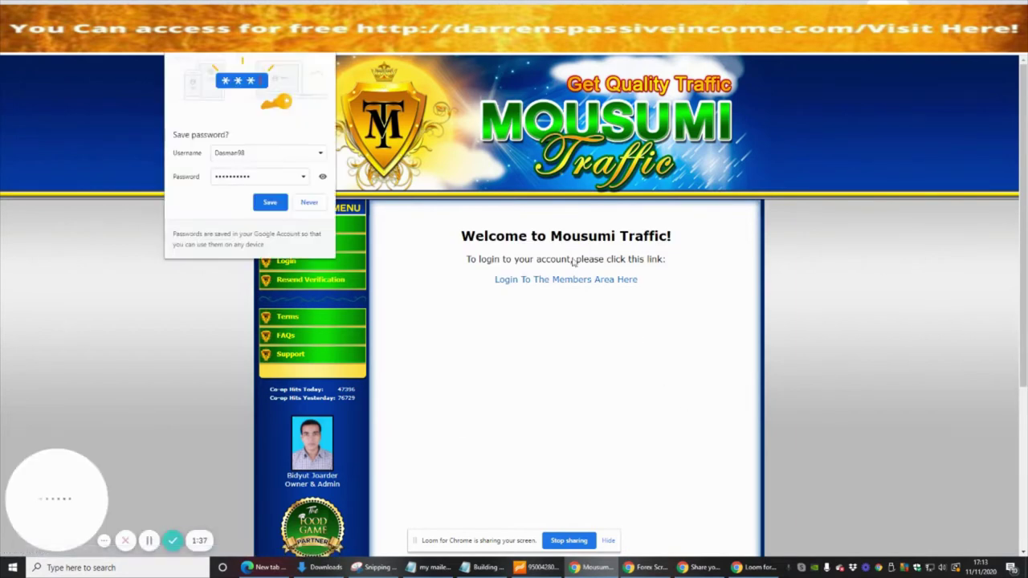
pyautogui.click(257, 204)
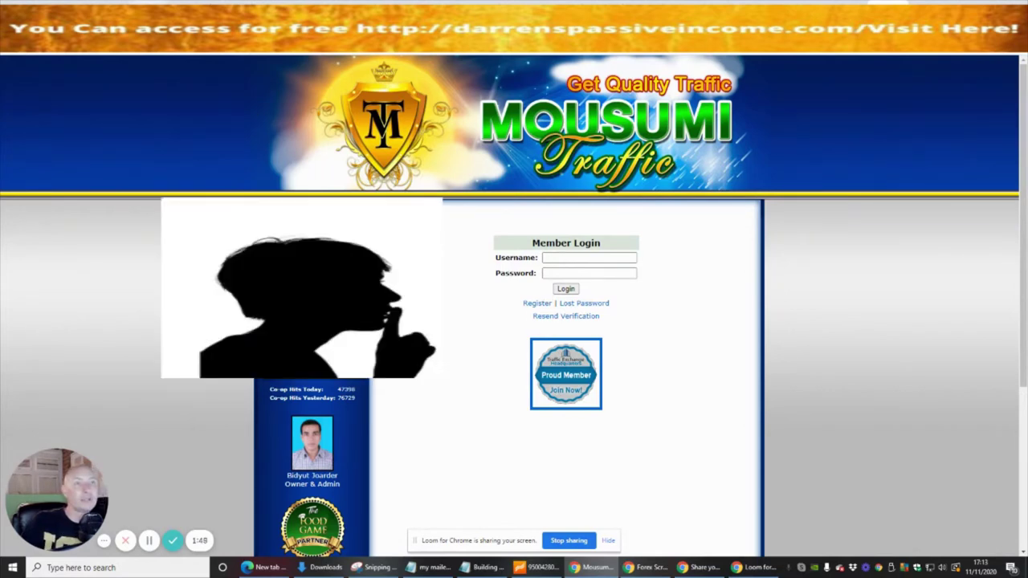
pyautogui.click(149, 13)
pyautogui.click(63, 159)
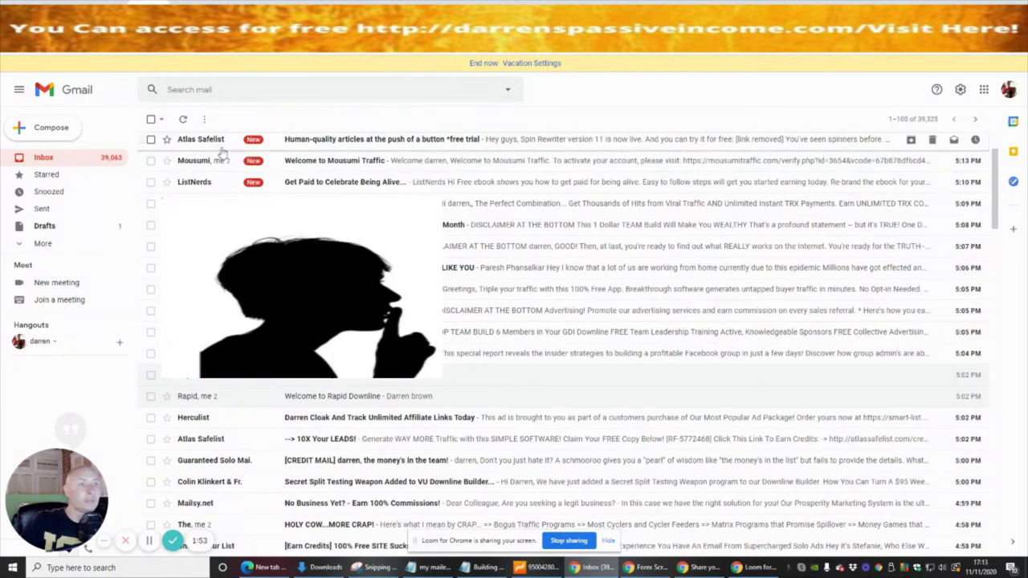
# Step: Open the 'Welcome to Mousumi Traffic' email and copy the referral link after 'send people to'
pyautogui.click(332, 164)
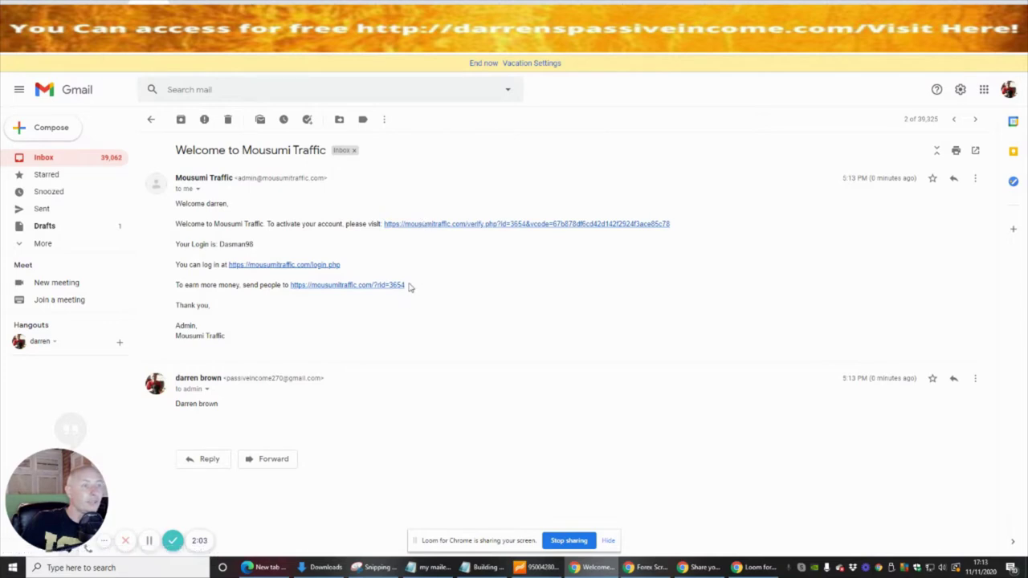
pyautogui.moveTo(409, 285); pyautogui.dragTo(292, 282)
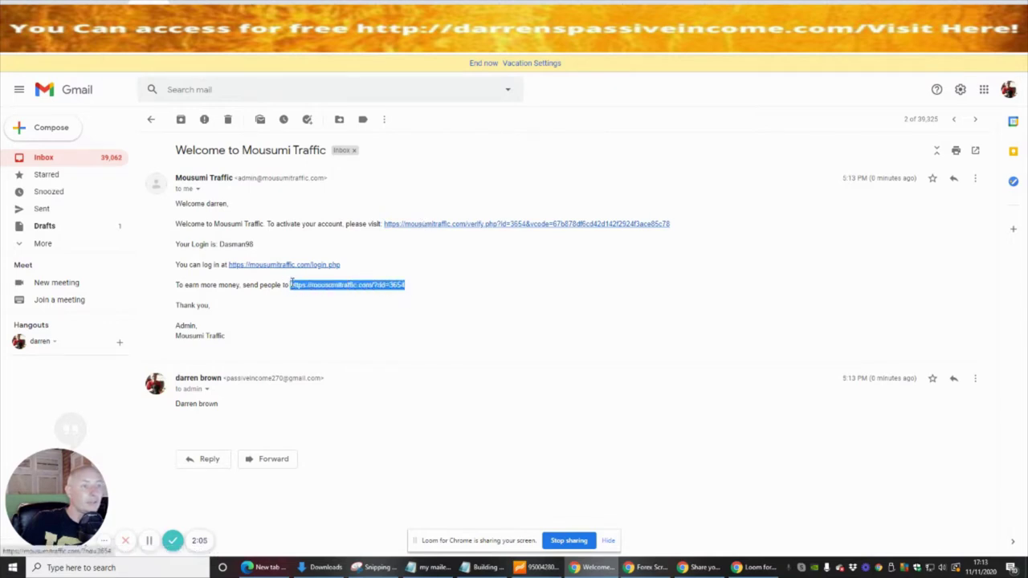
pyautogui.rightClick(311, 289)
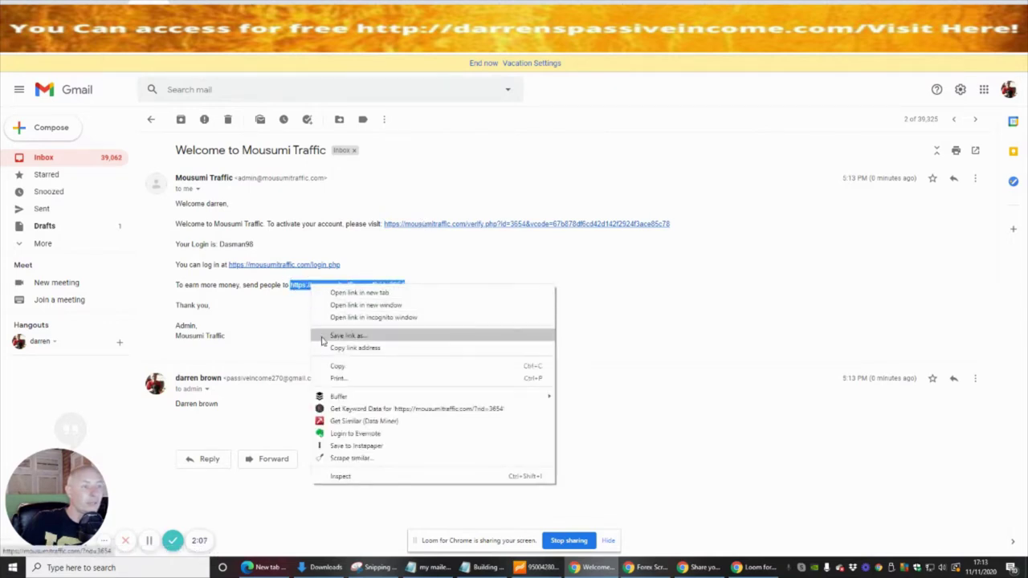
pyautogui.click(337, 367)
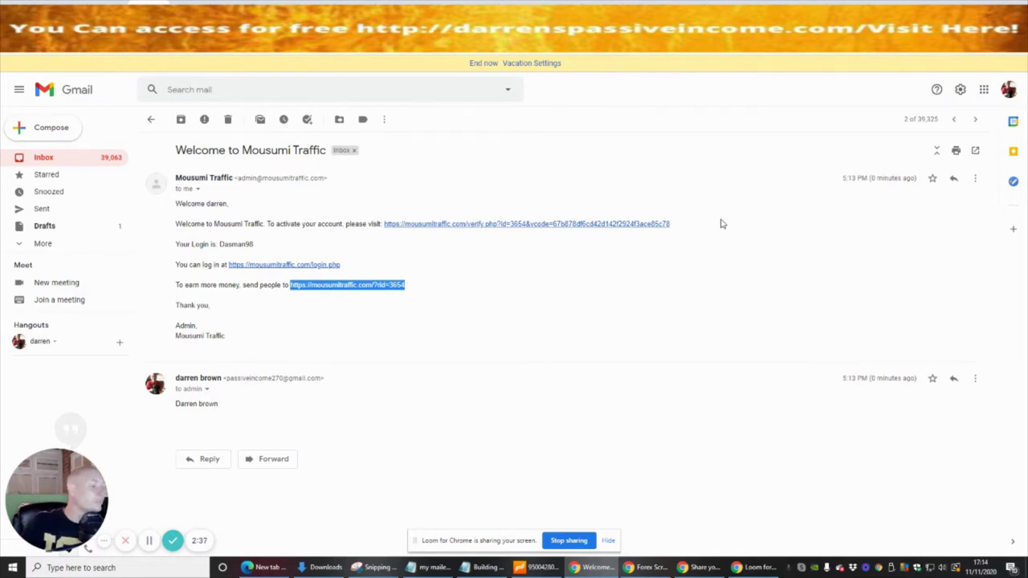
# Step: Add a 'Mousumi Traffic' heading with the pasted referral link at the end of the Notepad list
pyautogui.click(485, 568)
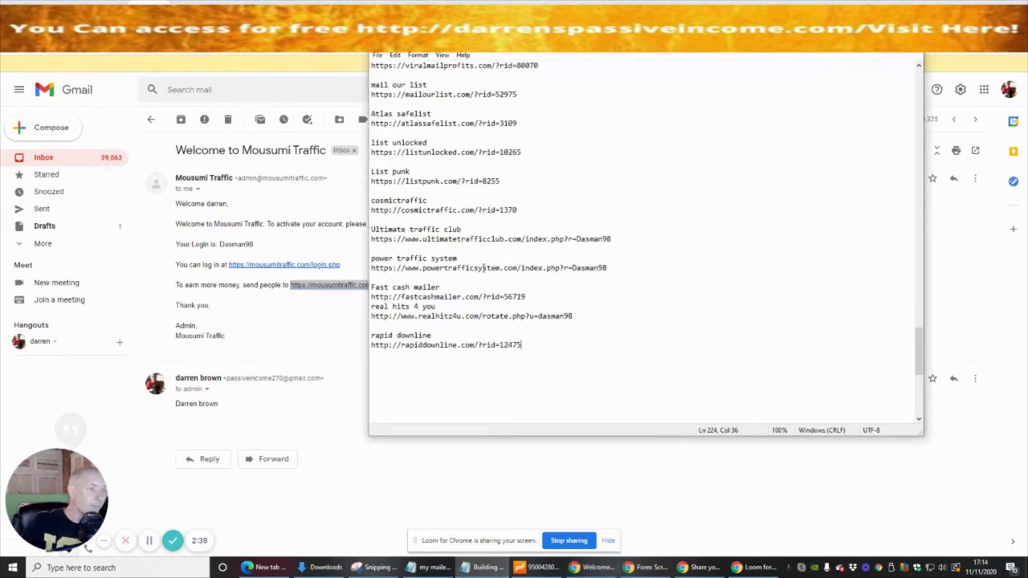
pyautogui.press('Return')
pyautogui.press('Return')
pyautogui.write('Mous')
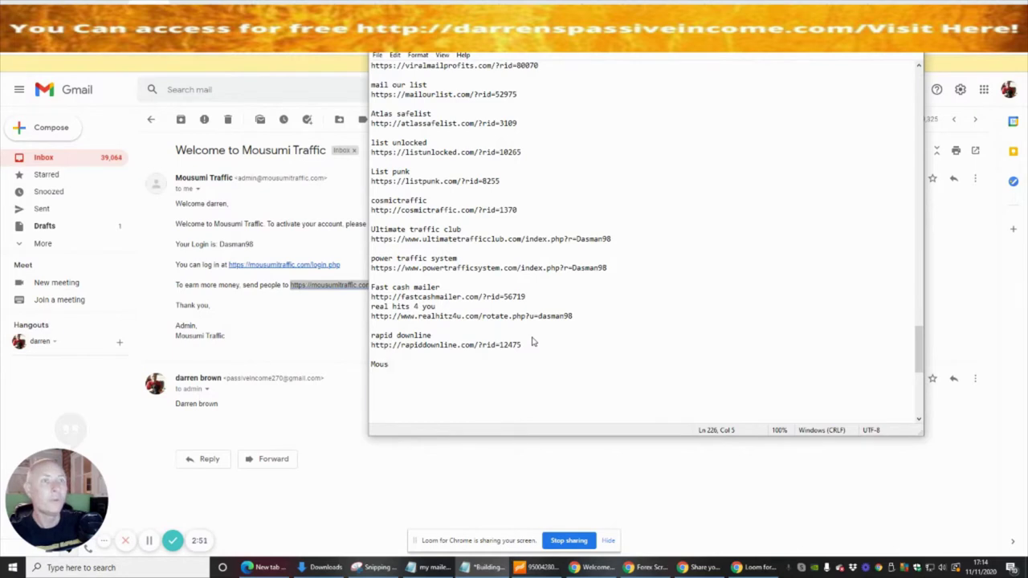
pyautogui.write('umi Traff')
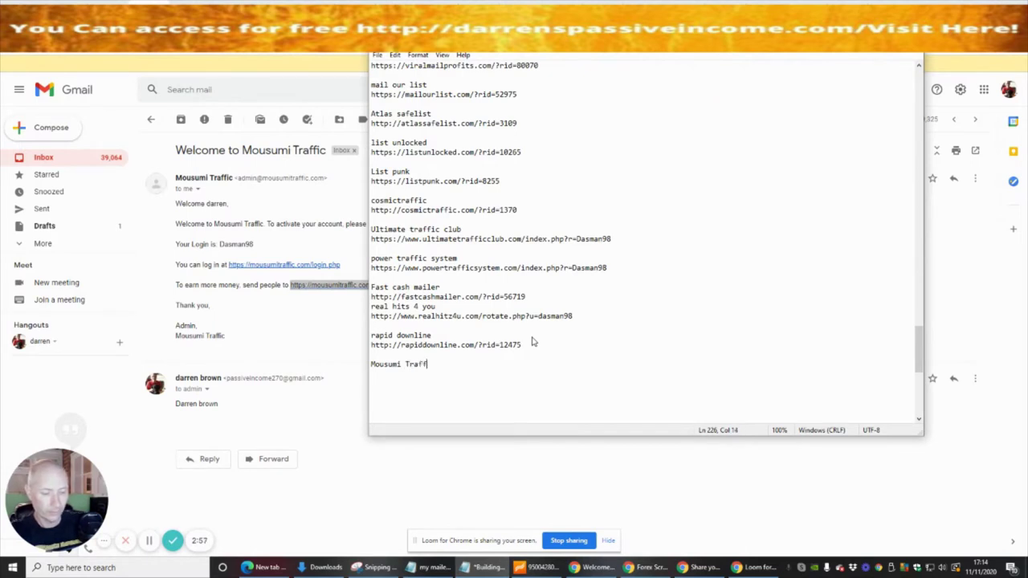
pyautogui.write('ic')
pyautogui.press('Return')
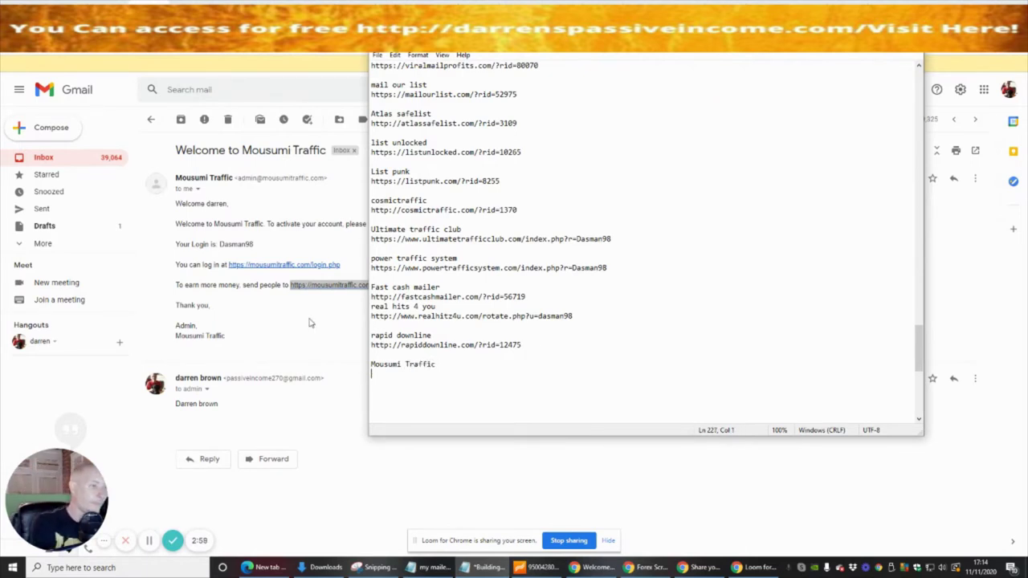
pyautogui.rightClick(394, 374)
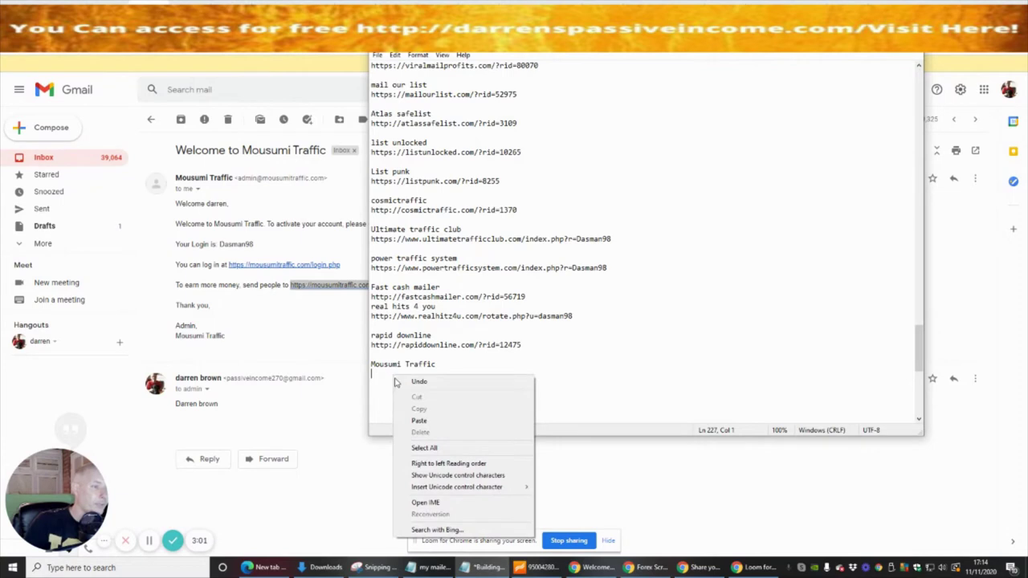
pyautogui.click(418, 421)
# Step: Save the Notepad links file and go back to the email window
pyautogui.click(378, 55)
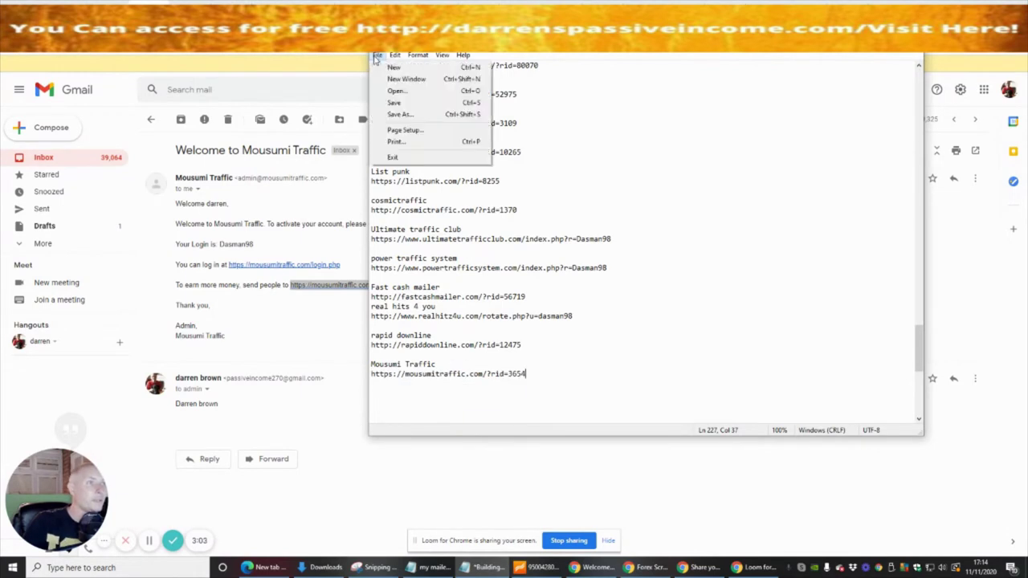
pyautogui.click(420, 103)
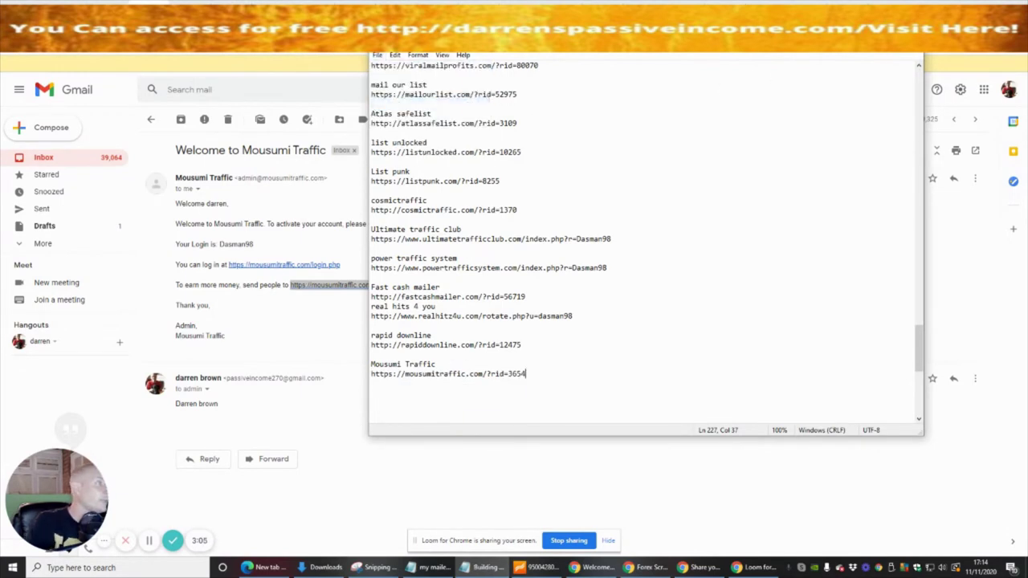
pyautogui.click(595, 567)
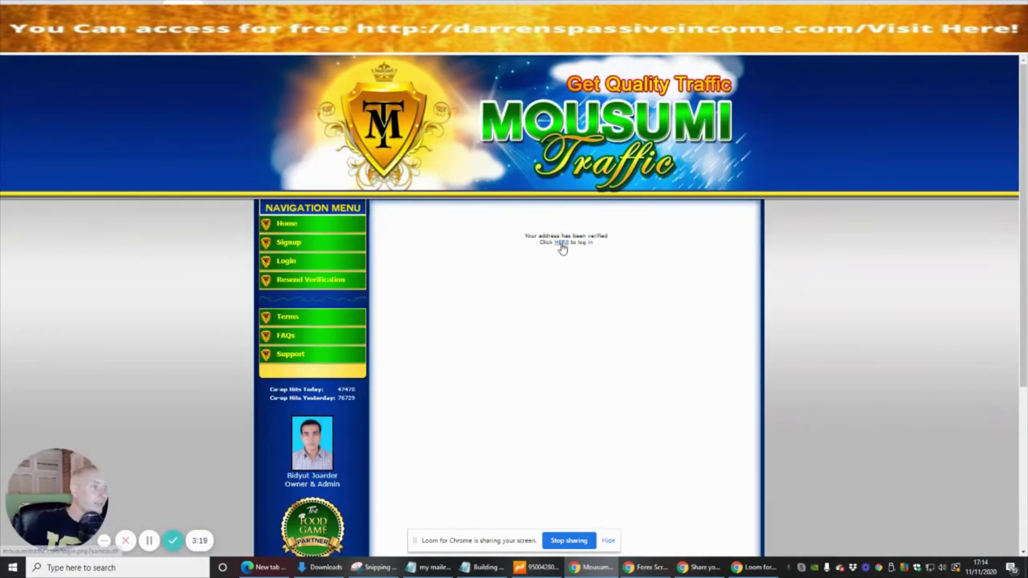
# Step: Log in to Mousumi Traffic through the HERE link using the browser's saved credentials
pyautogui.click(561, 244)
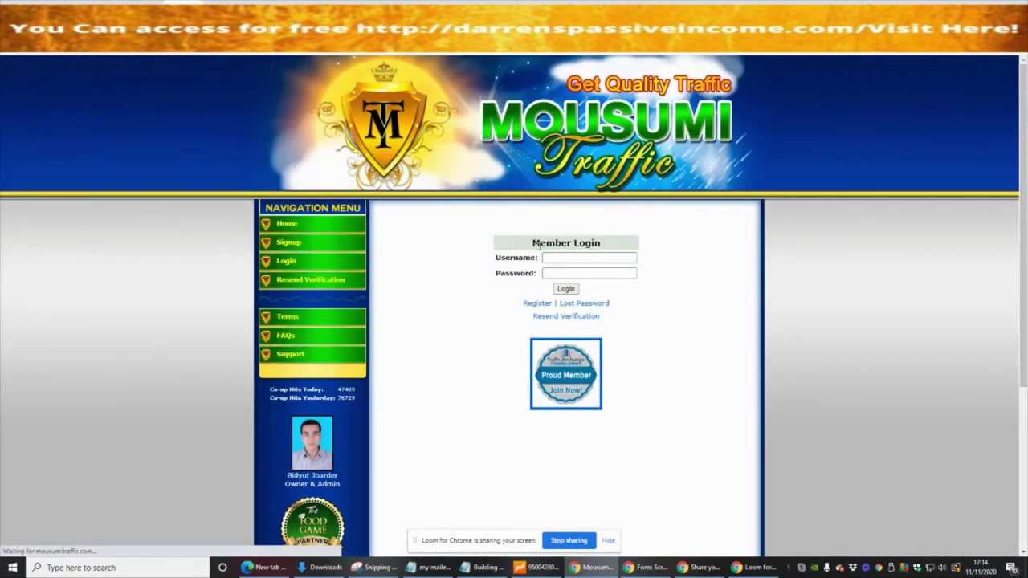
pyautogui.click(588, 257)
pyautogui.click(586, 278)
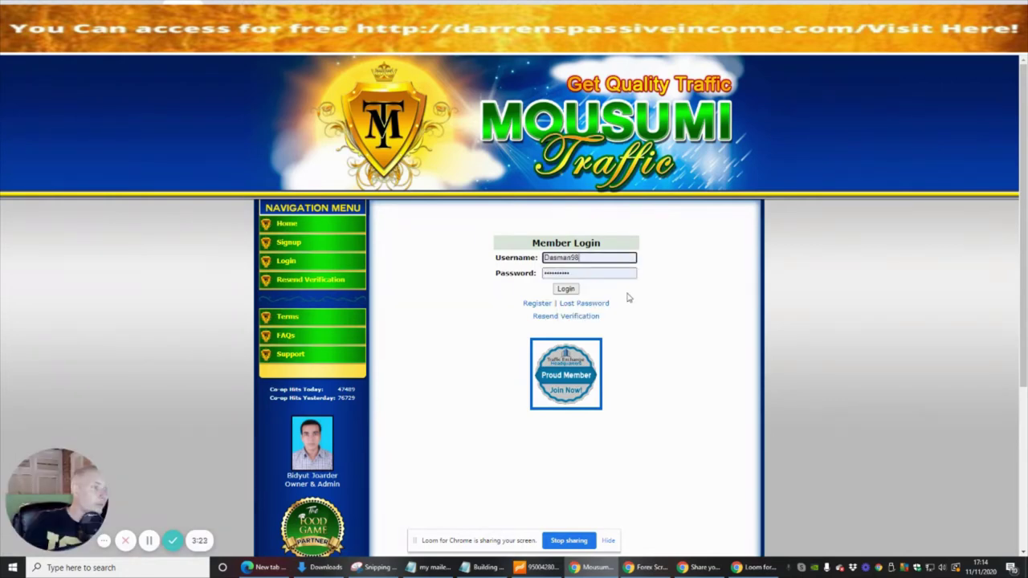
pyautogui.click(572, 290)
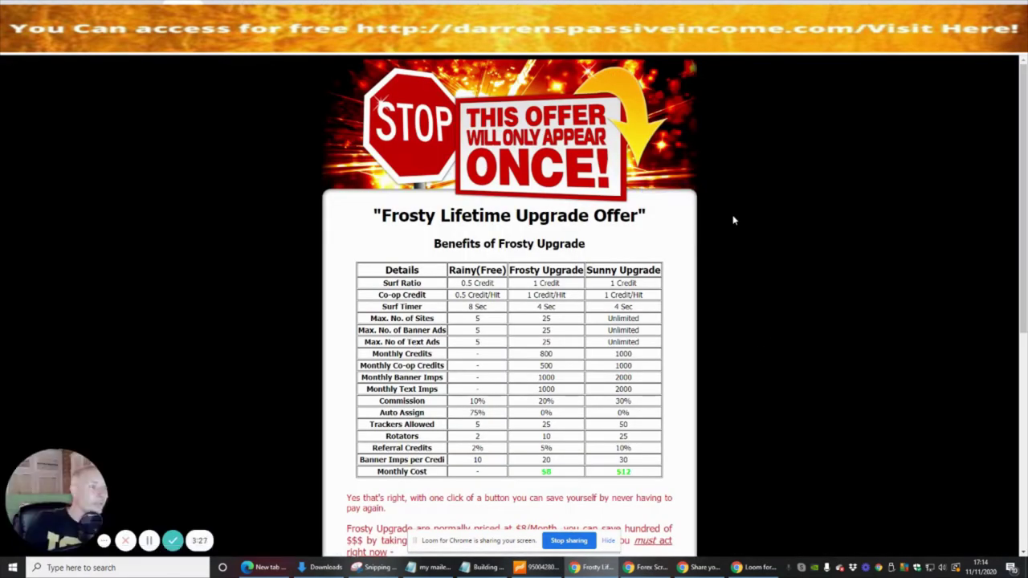
# Step: Scroll down the Frosty offer and decline it with 'I am ready to pass on this.'
pyautogui.scroll(-2, 739, 218)
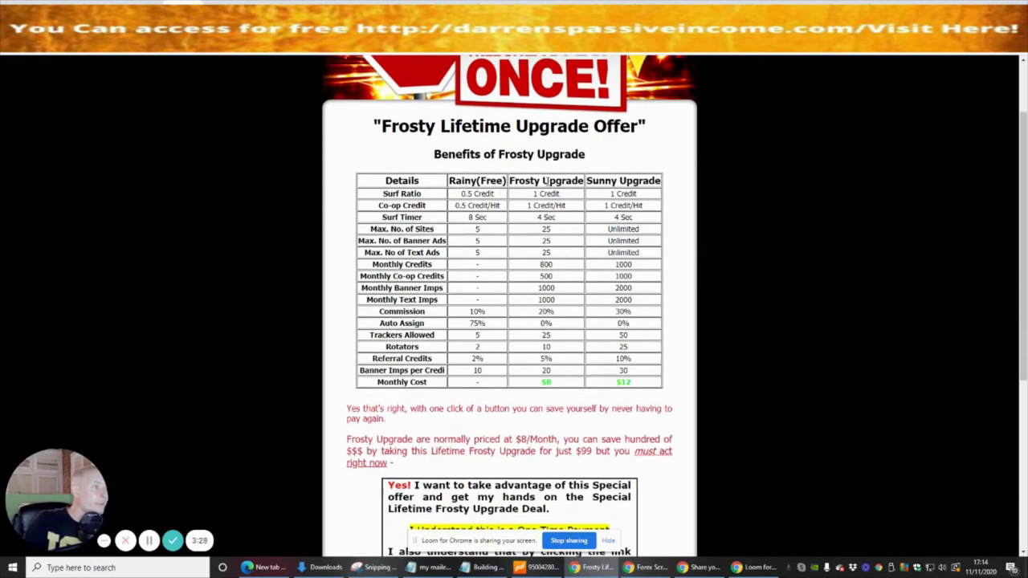
pyautogui.scroll(-5, 739, 195)
pyautogui.scroll(-2, 741, 195)
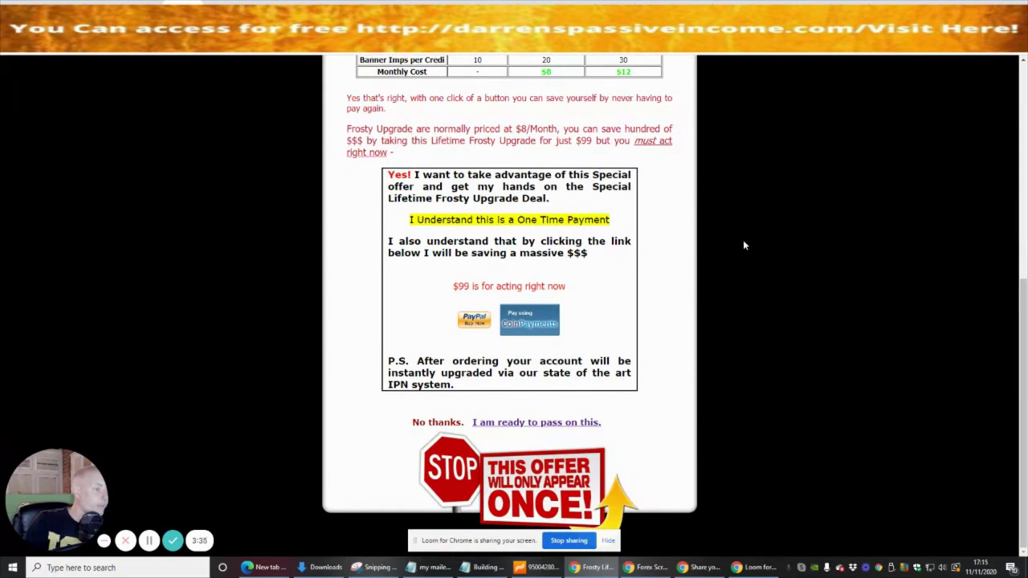
pyautogui.click(550, 426)
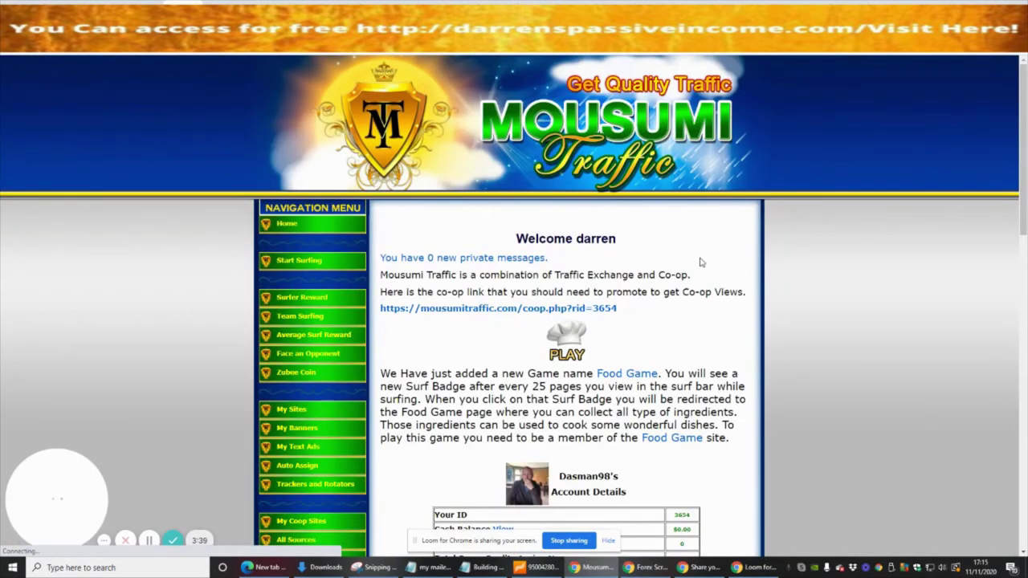
pyautogui.scroll(-3, 704, 268)
pyautogui.scroll(-2, 704, 268)
pyautogui.scroll(4, 704, 268)
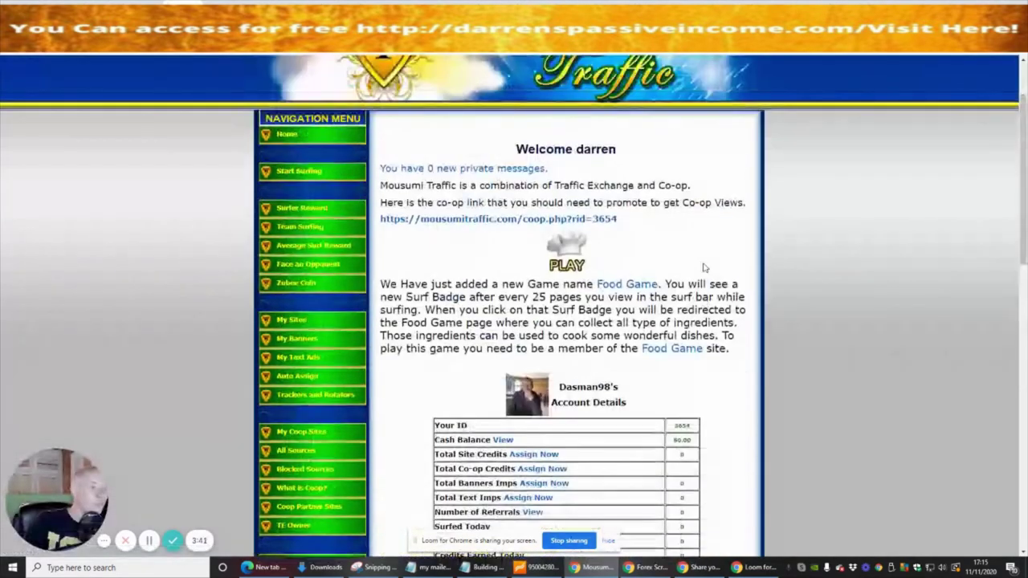
pyautogui.scroll(1, 699, 270)
pyautogui.scroll(-1, 696, 271)
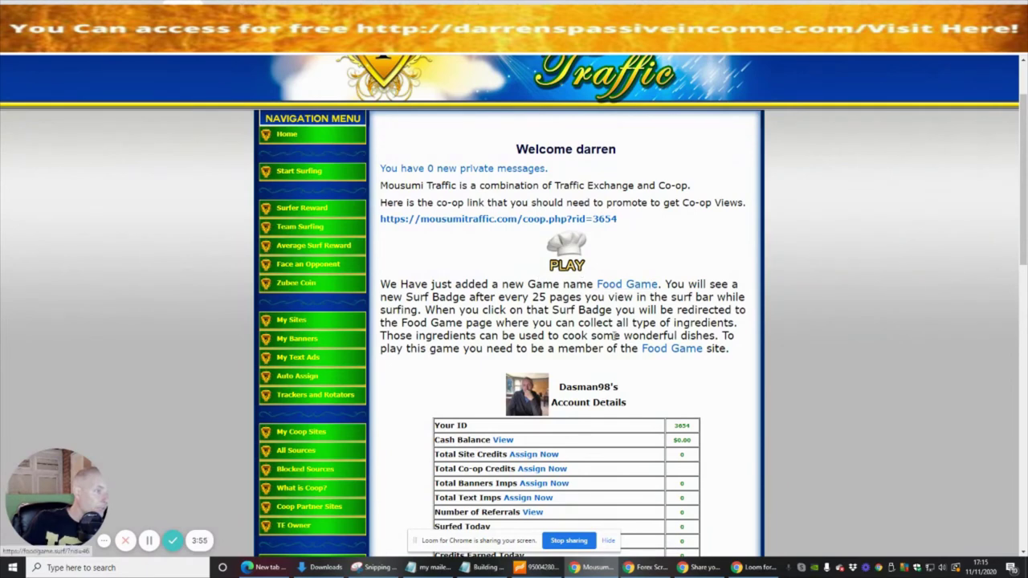
pyautogui.scroll(-3, 626, 289)
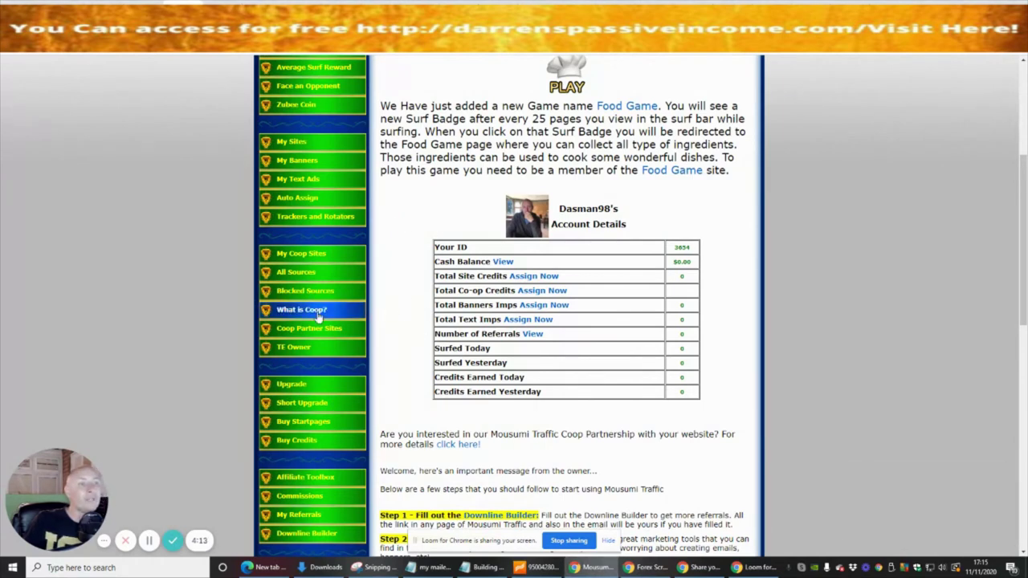
pyautogui.scroll(1, 285, 163)
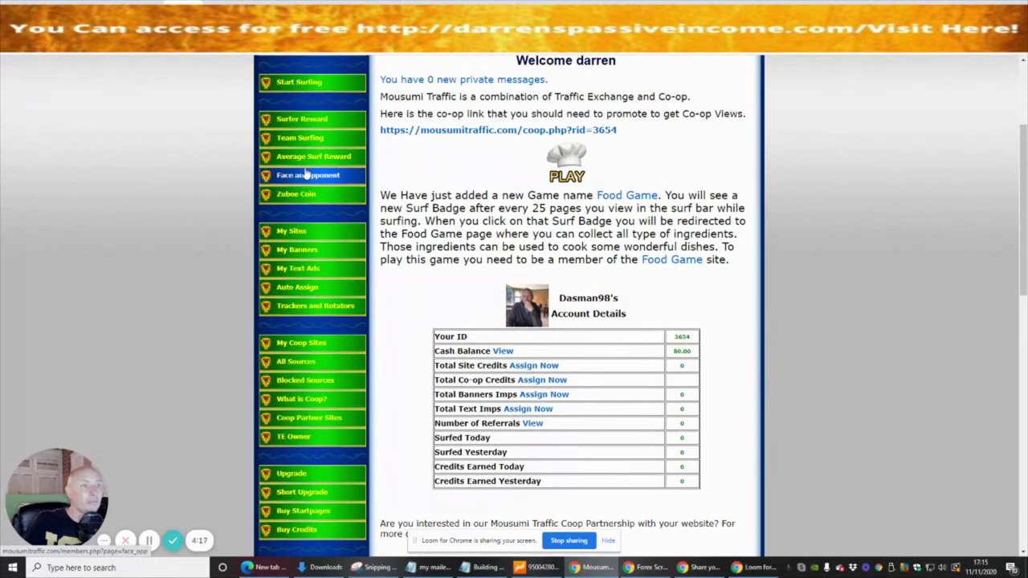
pyautogui.scroll(-1, 299, 175)
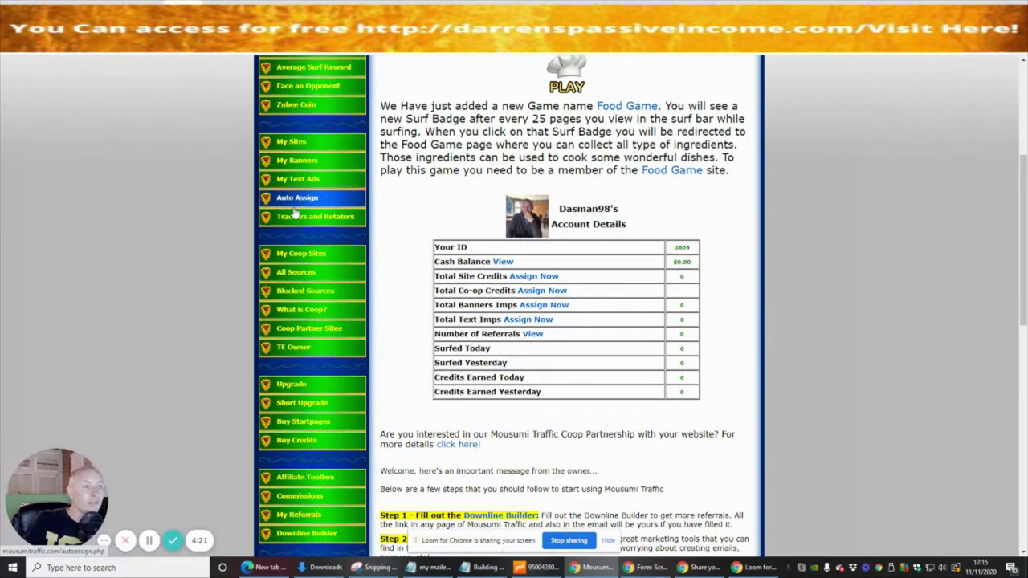
pyautogui.scroll(-1, 295, 210)
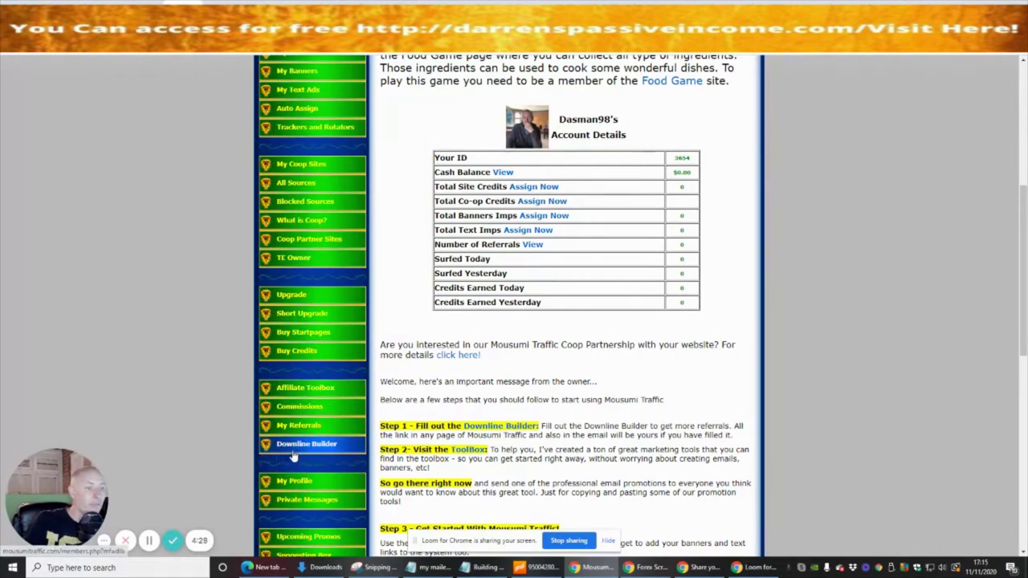
# Step: Open the Downline Builder and scroll through its partner program list, then back to the top
pyautogui.click(286, 450)
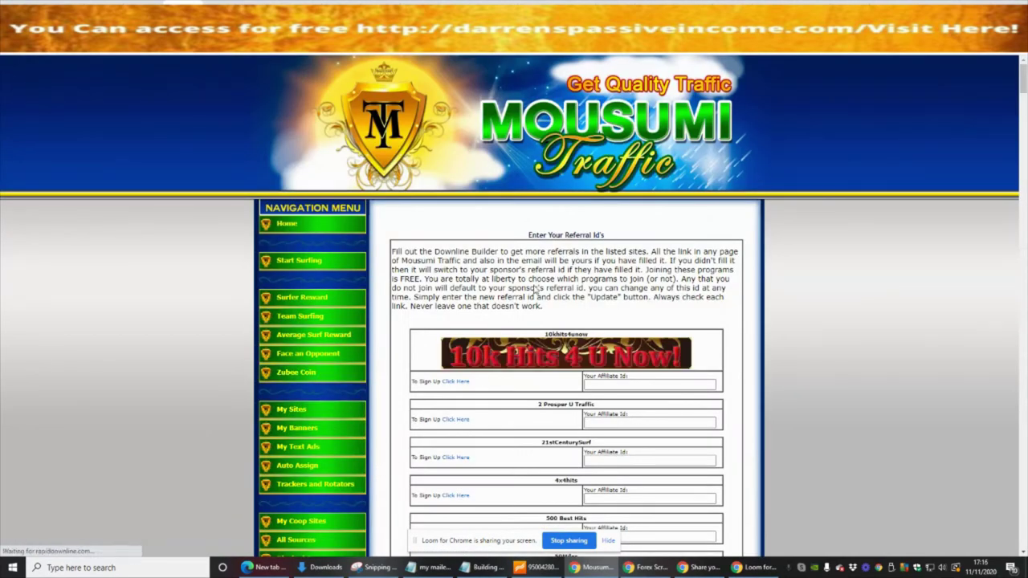
pyautogui.scroll(-1, 537, 290)
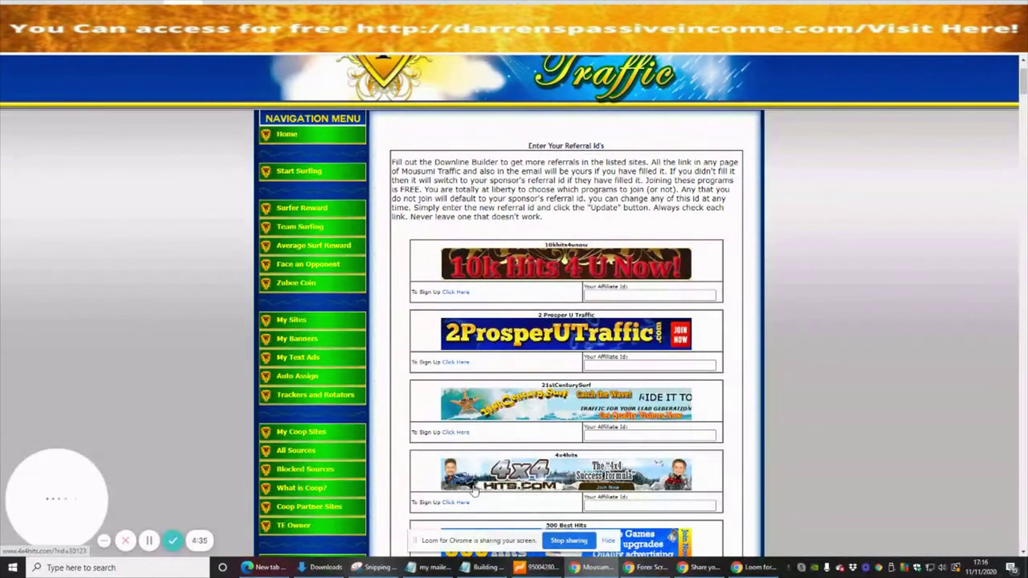
pyautogui.scroll(-3, 481, 437)
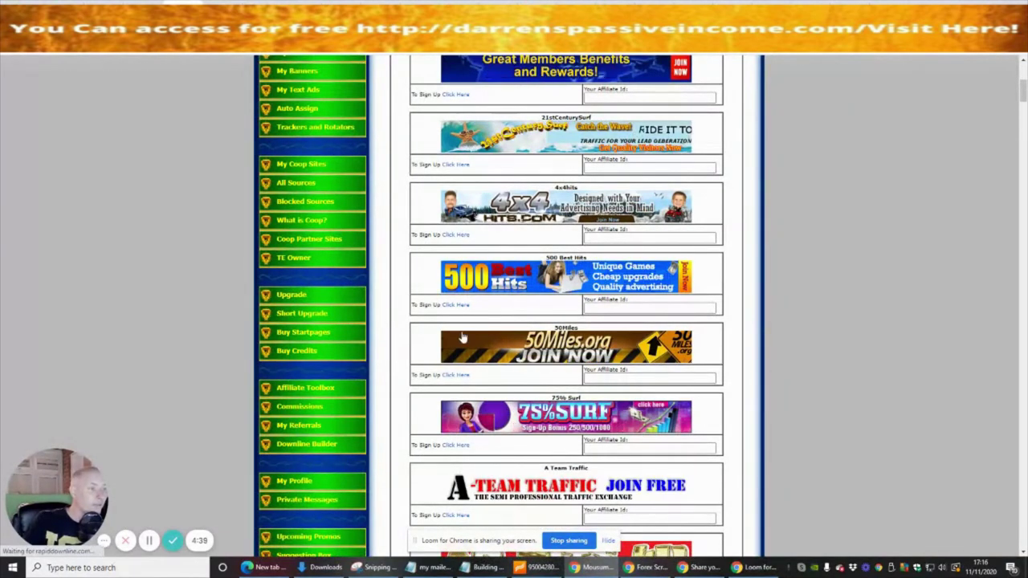
pyautogui.scroll(-3, 592, 227)
pyautogui.scroll(-1, 592, 227)
pyautogui.scroll(-1, 592, 228)
pyautogui.scroll(-2, 579, 273)
pyautogui.scroll(-2, 566, 323)
pyautogui.scroll(-3, 562, 329)
pyautogui.scroll(-2, 585, 345)
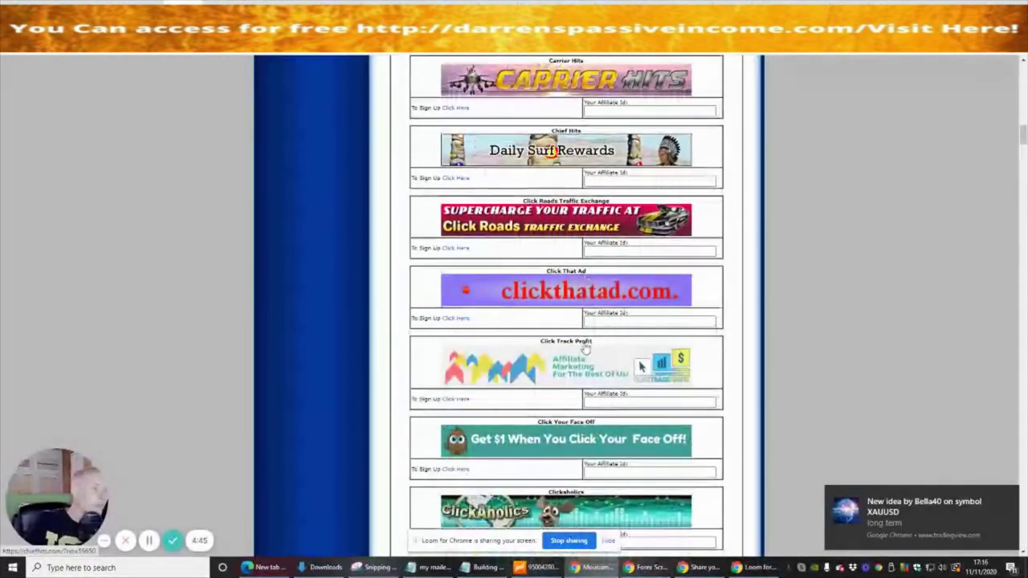
pyautogui.scroll(5, 582, 329)
pyautogui.scroll(5, 578, 309)
pyautogui.scroll(4, 573, 282)
pyautogui.scroll(2, 570, 273)
pyautogui.scroll(3, 562, 249)
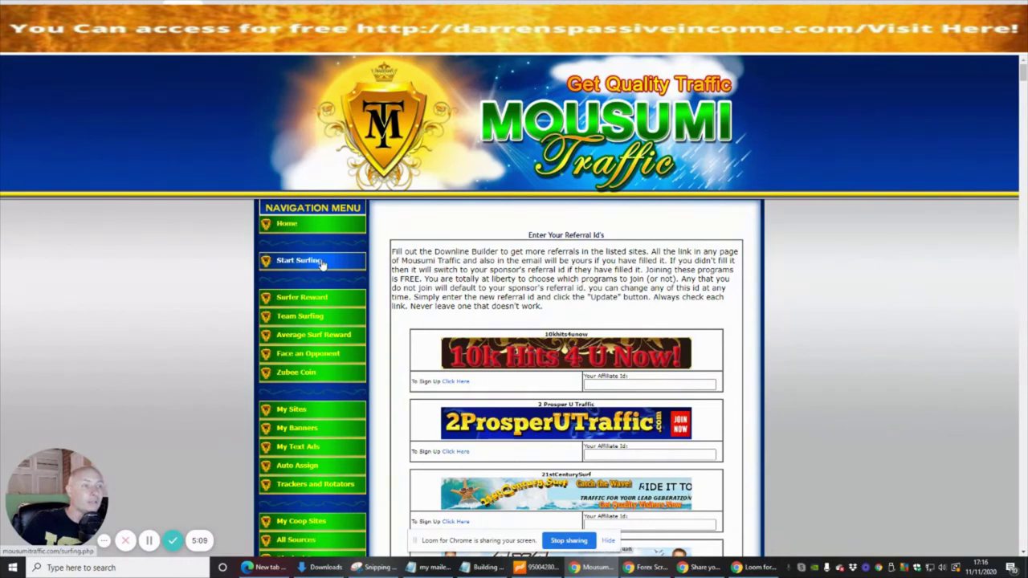
# Step: Choose Start Surfing, which redirects to My Sites, and scroll through its add-a-site notice
pyautogui.click(321, 263)
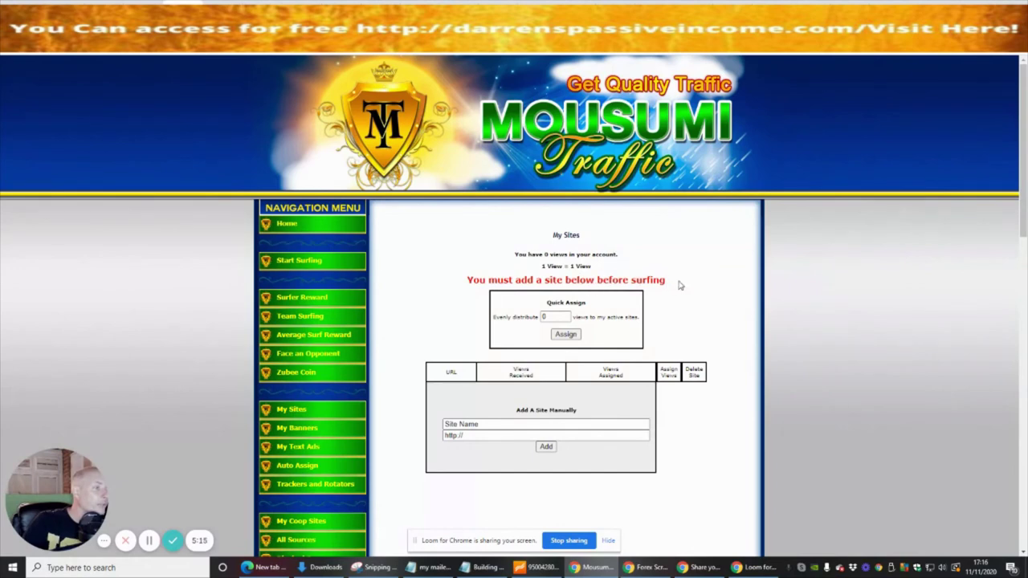
pyautogui.scroll(-1, 707, 271)
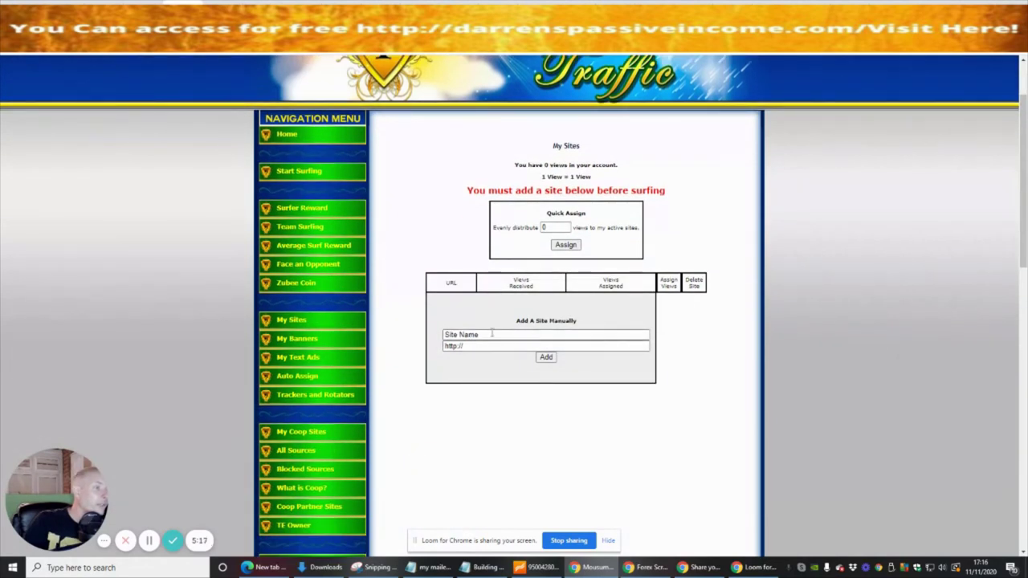
pyautogui.scroll(-2, 414, 265)
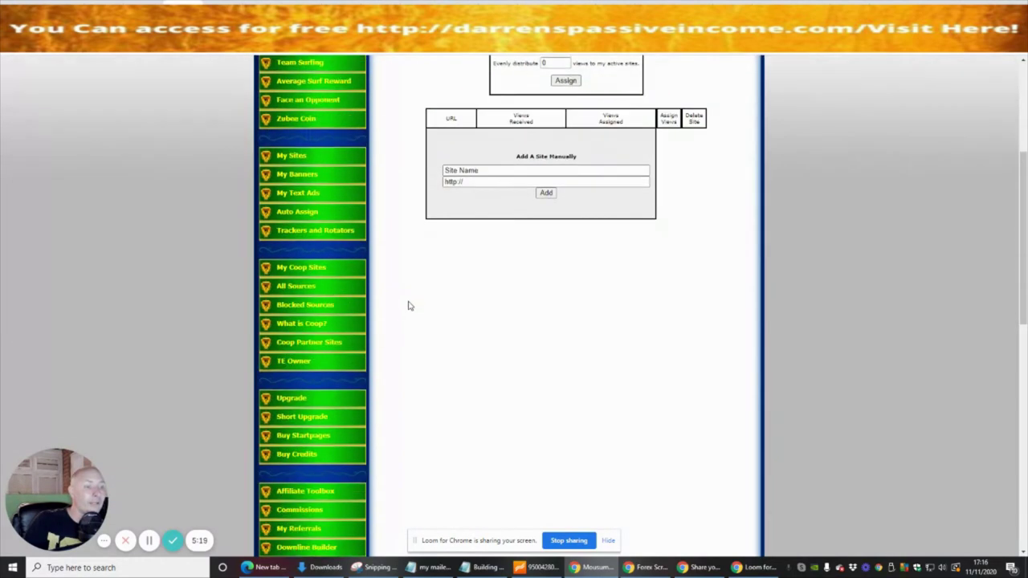
pyautogui.scroll(1, 411, 304)
pyautogui.scroll(-3, 413, 309)
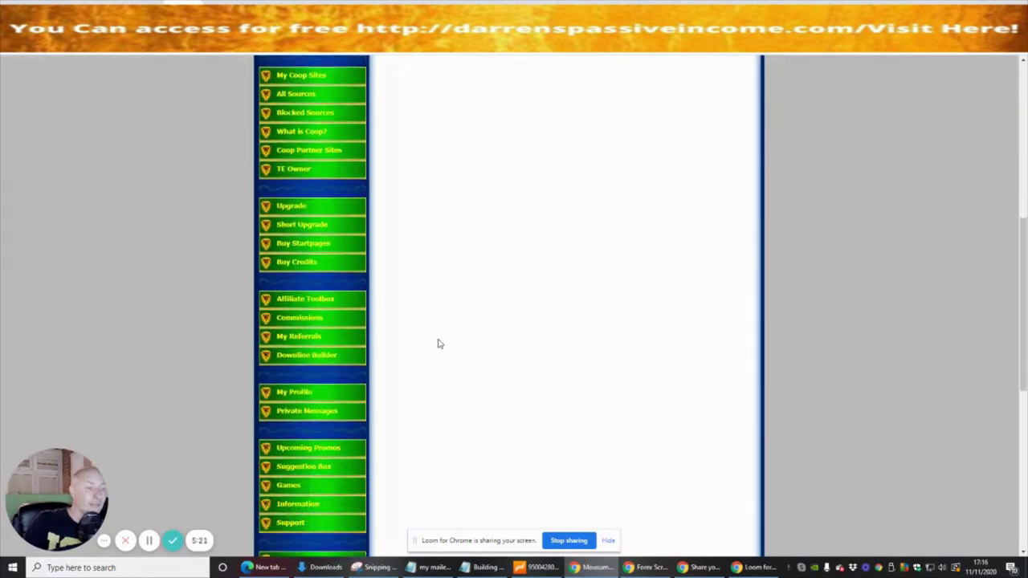
pyautogui.scroll(-1, 439, 344)
pyautogui.scroll(5, 440, 362)
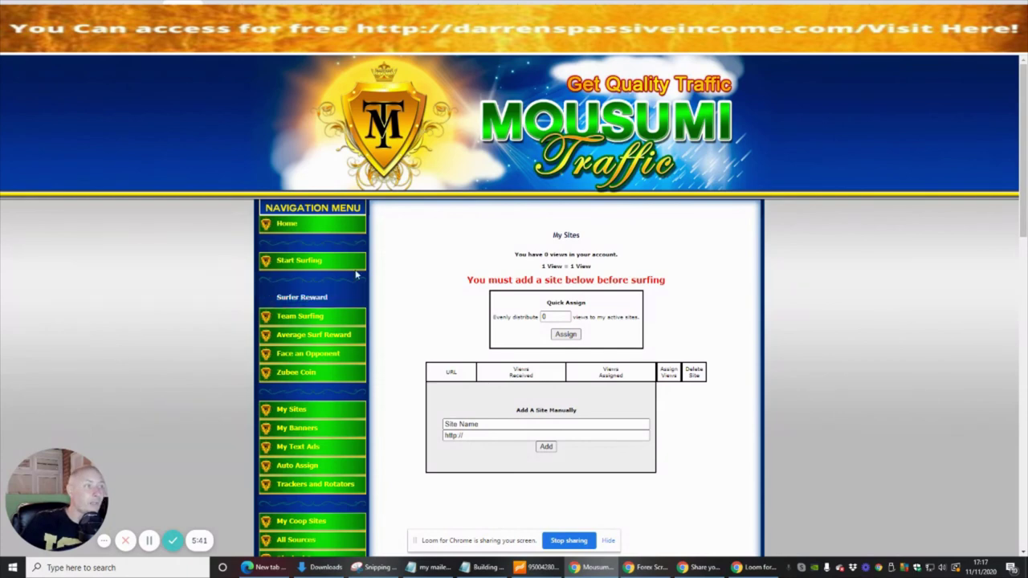
pyautogui.scroll(-5, 393, 374)
pyautogui.scroll(-2, 390, 368)
pyautogui.scroll(1, 402, 367)
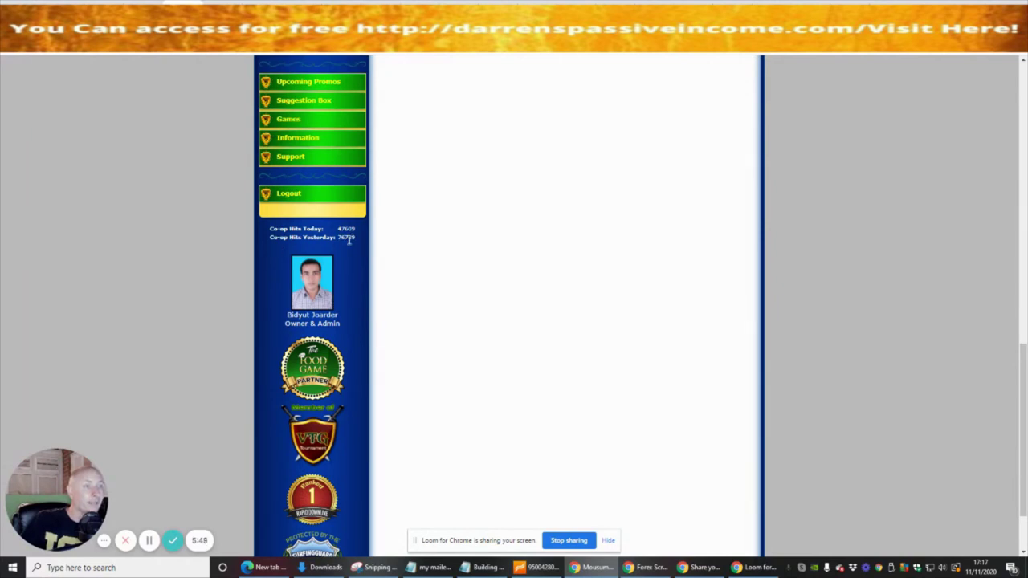
pyautogui.scroll(-1, 445, 280)
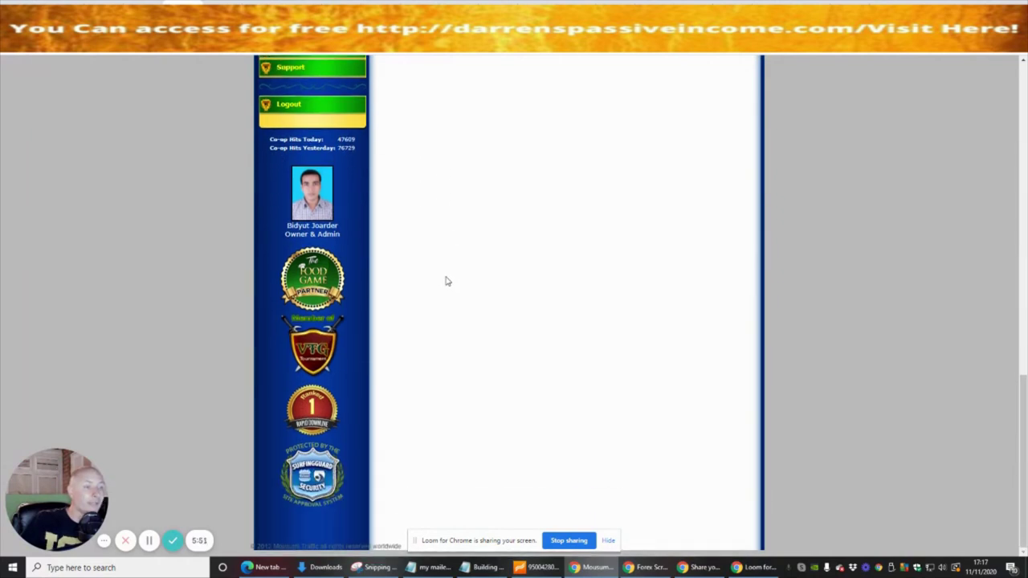
pyautogui.scroll(4, 436, 321)
pyautogui.scroll(2, 436, 340)
pyautogui.scroll(-2, 436, 340)
pyautogui.scroll(10, 436, 340)
pyautogui.scroll(1, 436, 339)
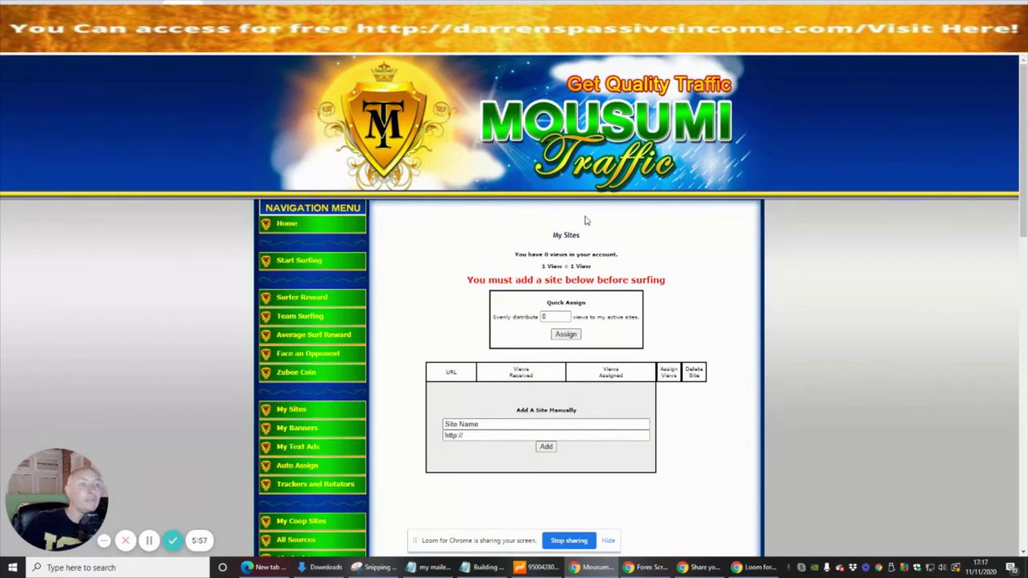